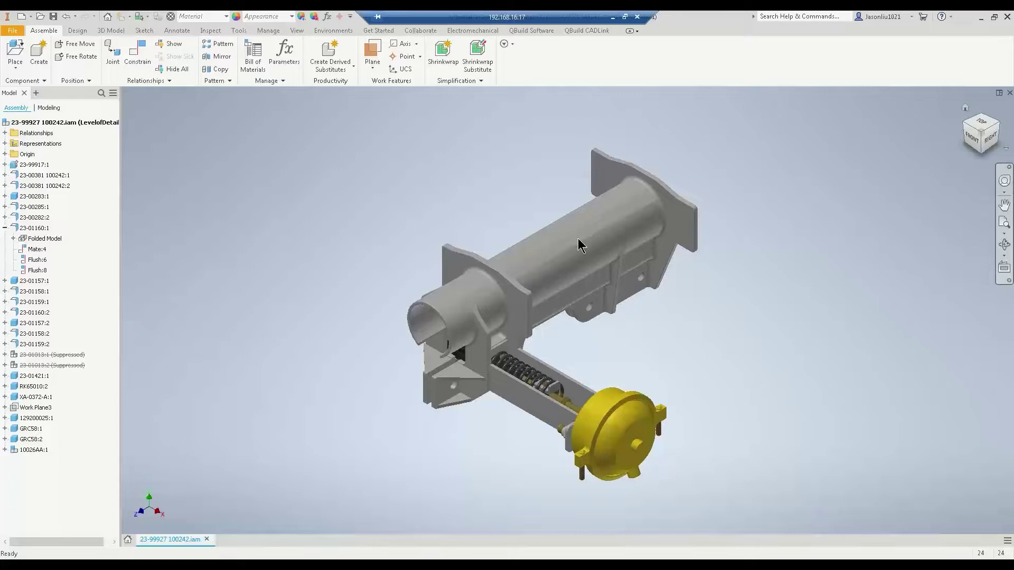
Launch CADLink from the QBuild CADLink ribbon tab to load assembly 23-99927's BOM grid.
click(585, 30)
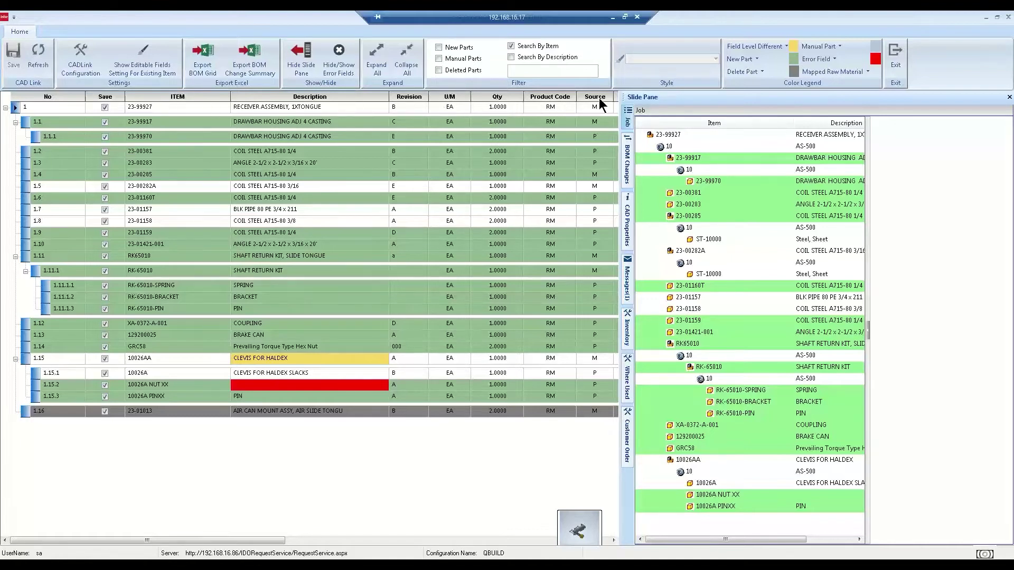
Hide the job tree slide pane so more BOM columns are visible.
click(301, 59)
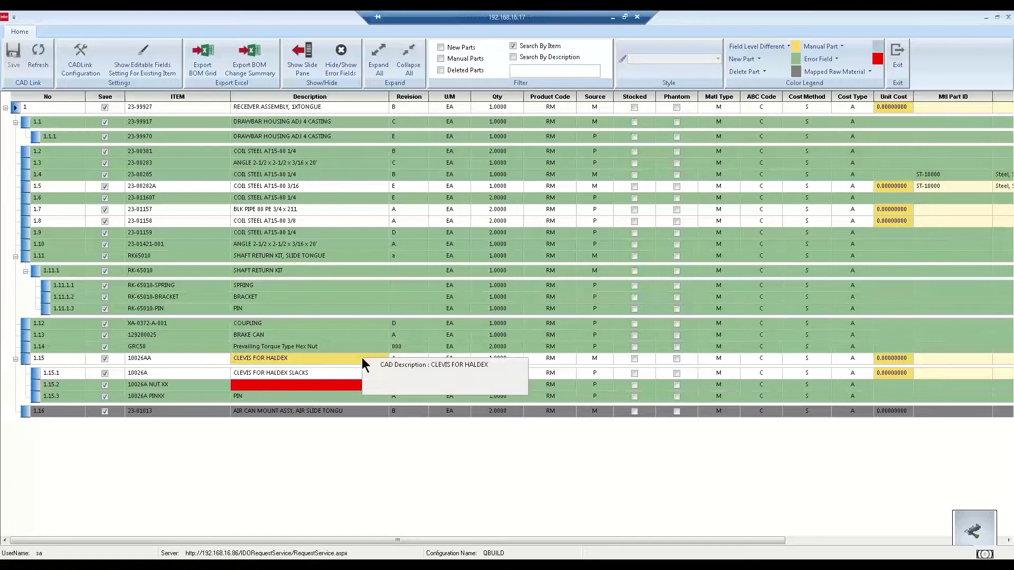
mouse_move(311, 358)
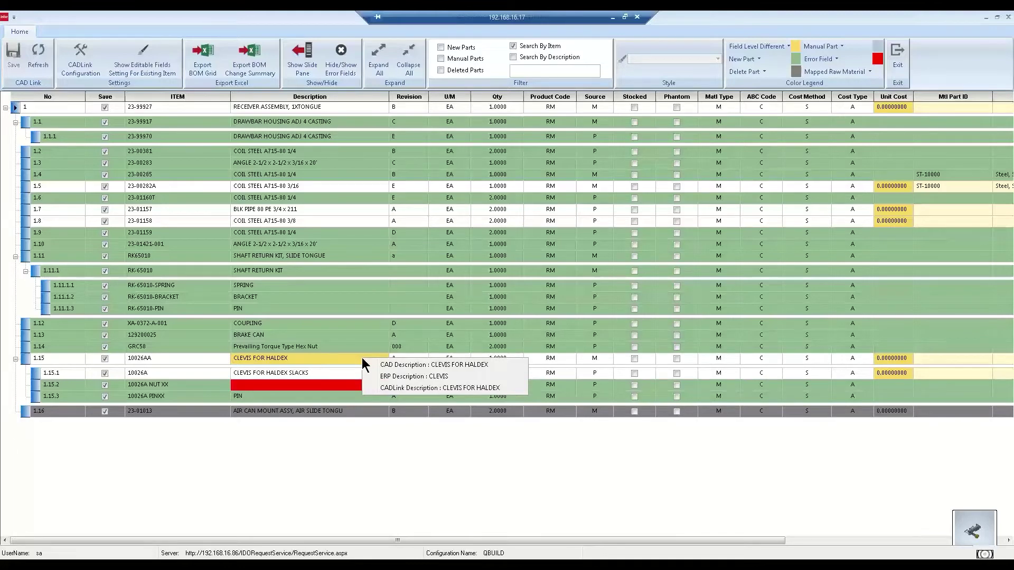
Change part 10026AA's description to 'CLEVIS ASSEMBLY', starting from the ERP description CLEVIS.
click(432, 375)
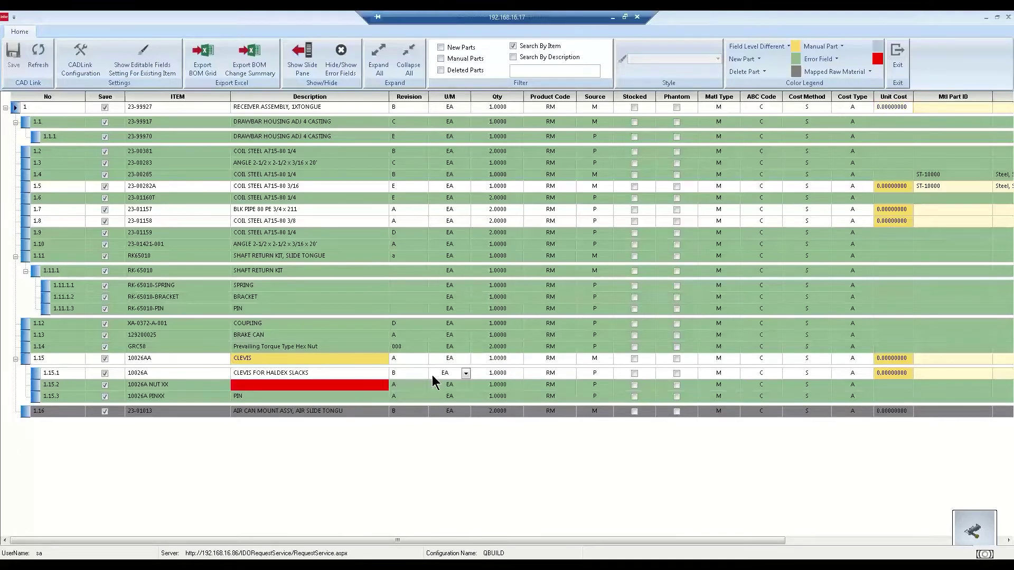
click(329, 359)
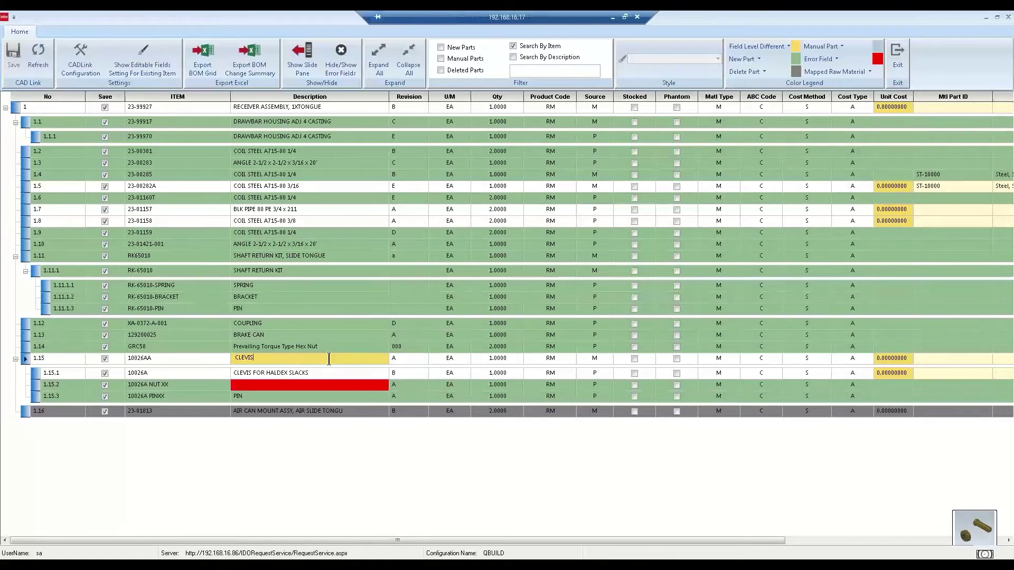
text( ASSEMBLY)
Add PT-10000 Paint,Blue under 10026AA as a manual part found by searching 'PAINT'.
right_click(25, 359)
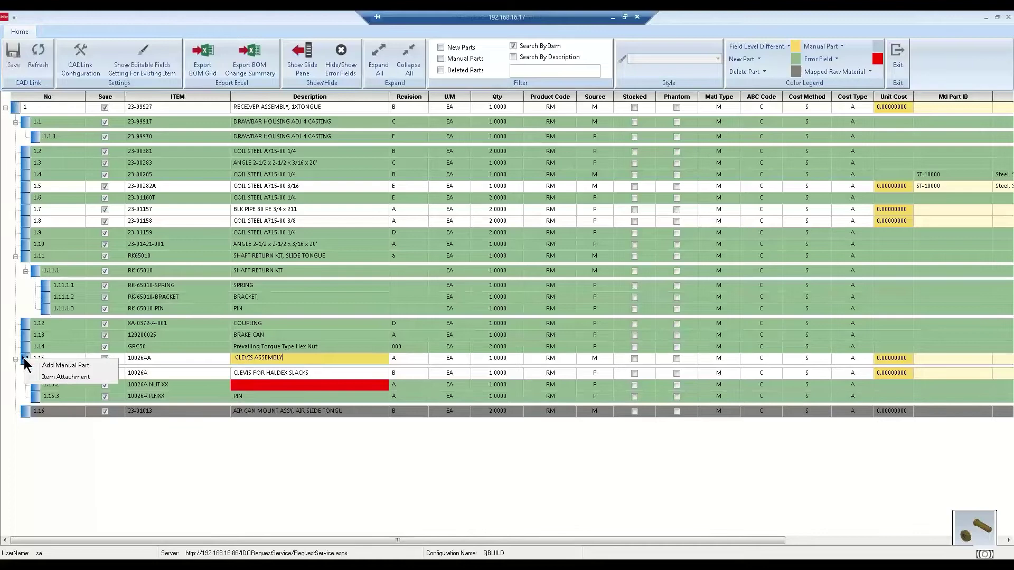
click(72, 366)
click(430, 218)
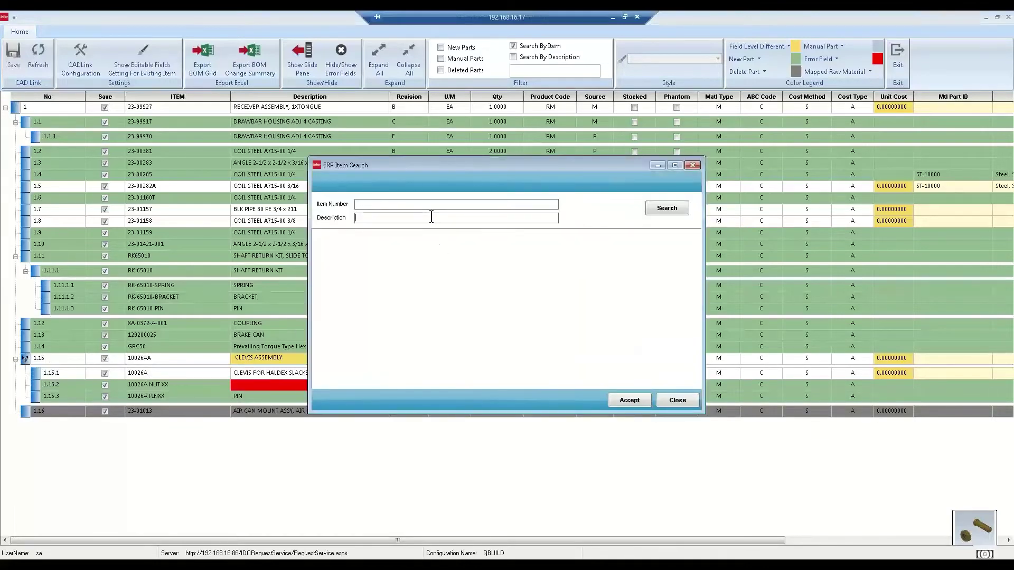
text(PAINT)
click(668, 208)
double_click(420, 245)
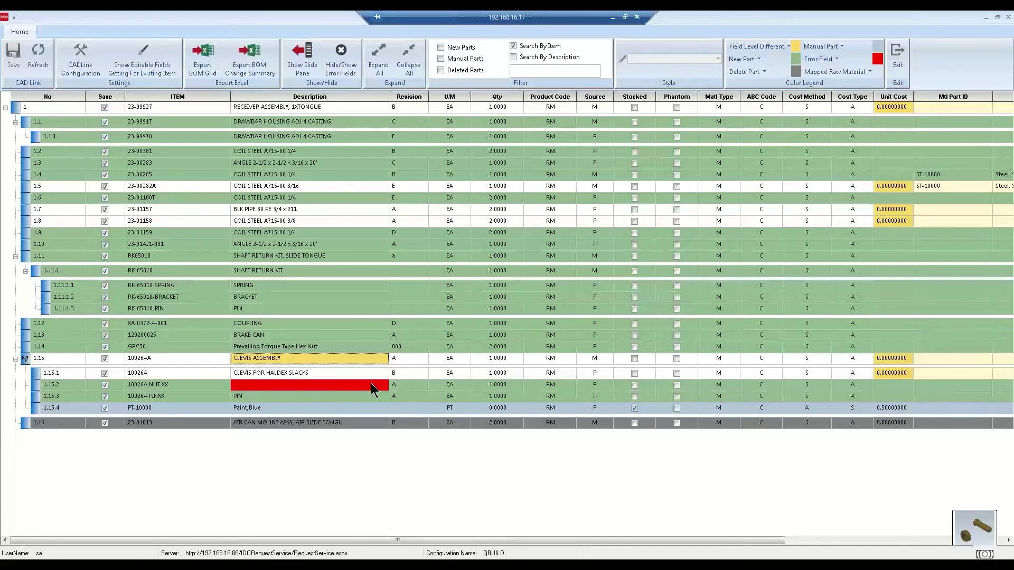
Enter 'NUT' as the missing description of part 10026A NUT XX.
click(374, 388)
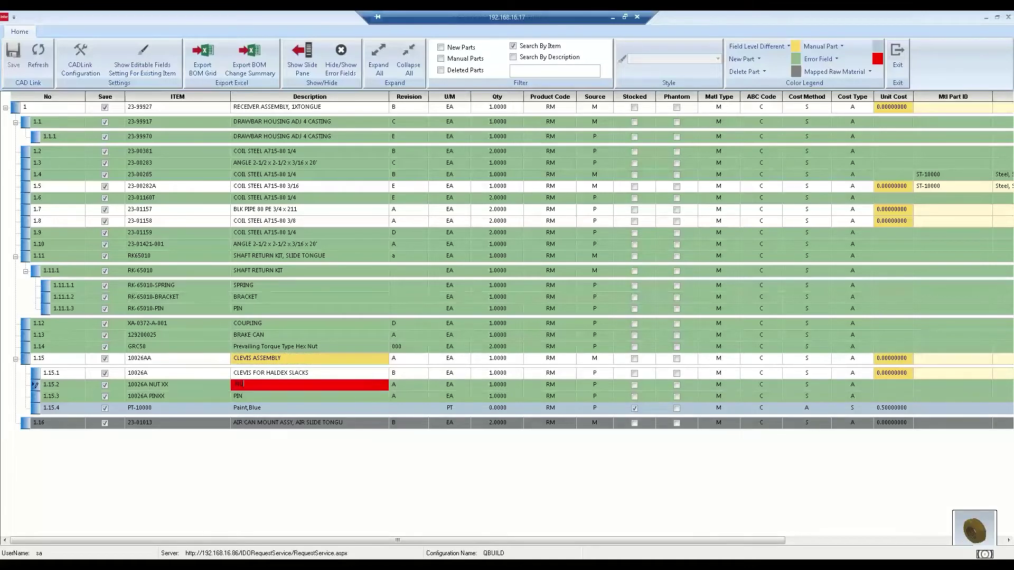
key(Return)
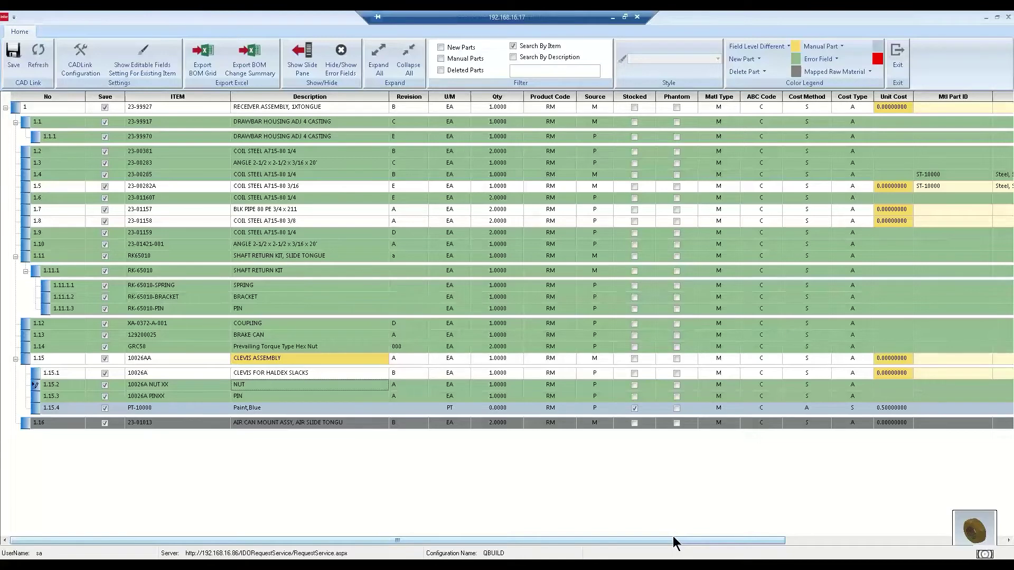
drag(673, 537, 734, 530)
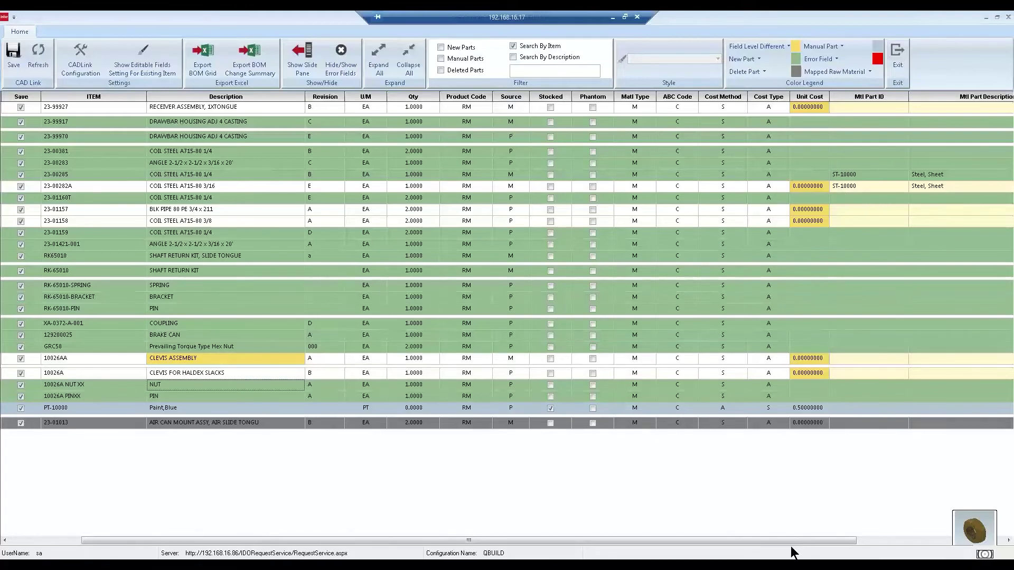
mouse_move(792, 541)
mouse_down()
mouse_move(878, 538)
mouse_move(639, 540)
mouse_up()
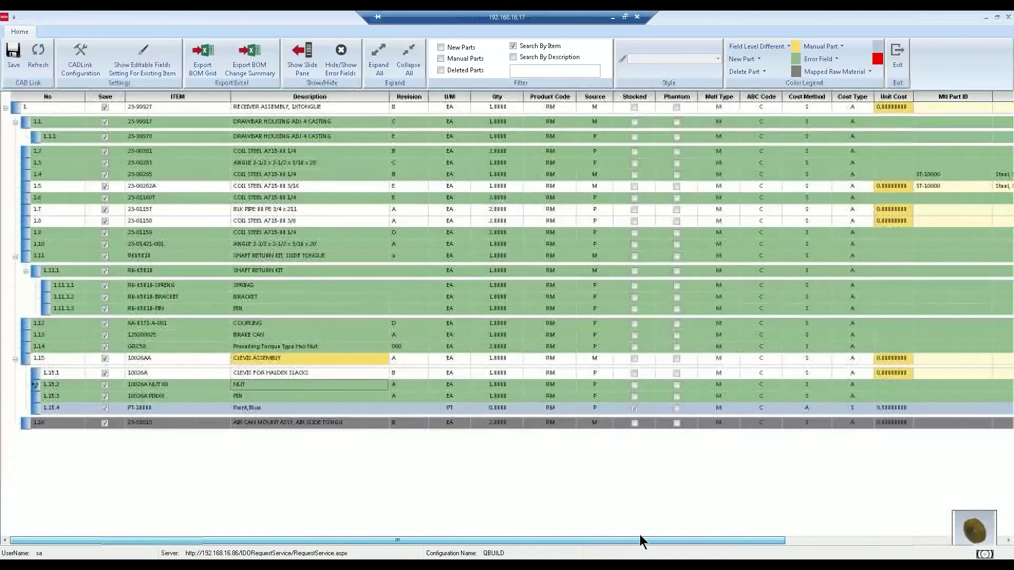
Show the job structure tree again and select the root job 23-99927.
click(301, 63)
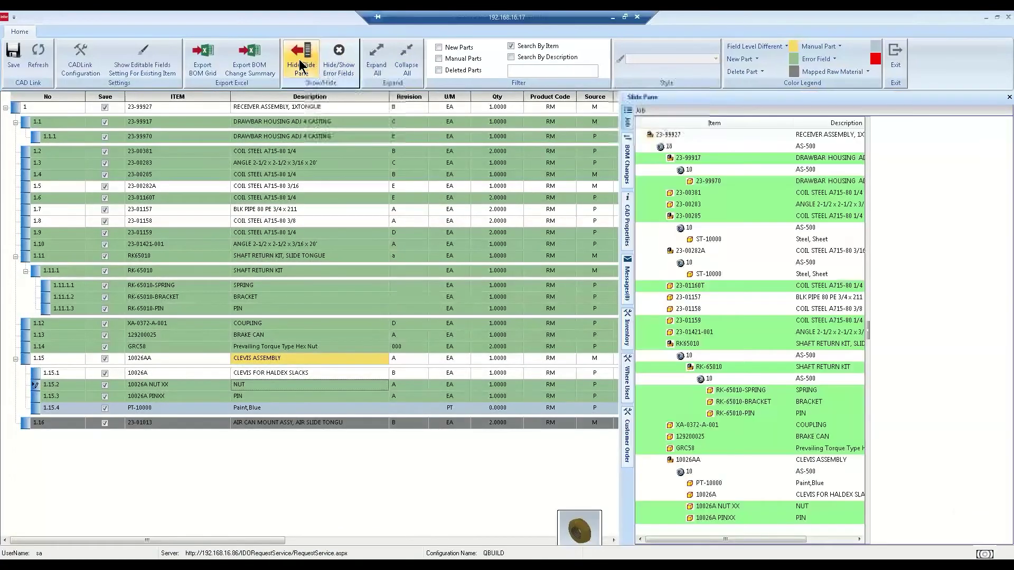
mouse_move(670, 135)
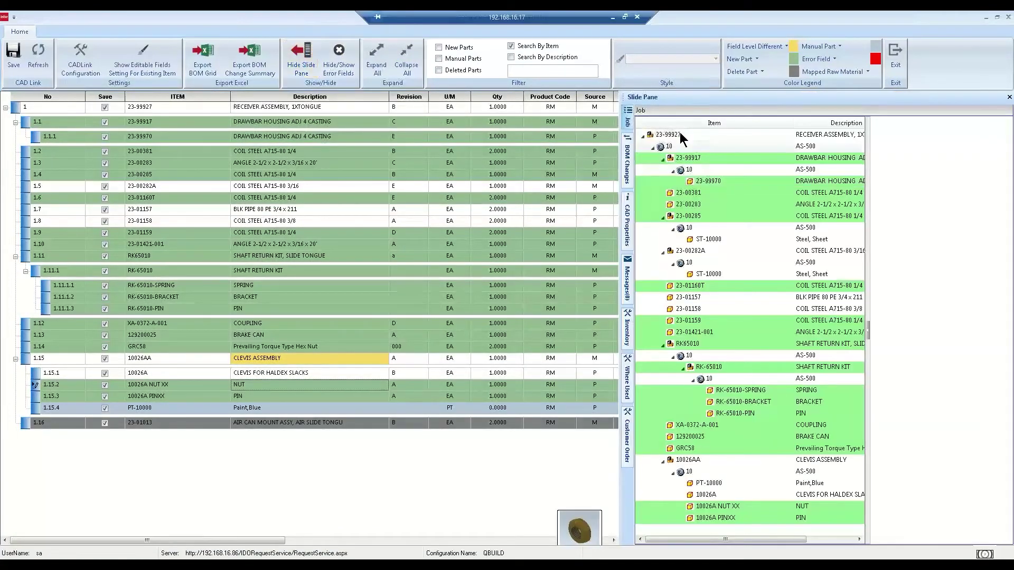
click(680, 135)
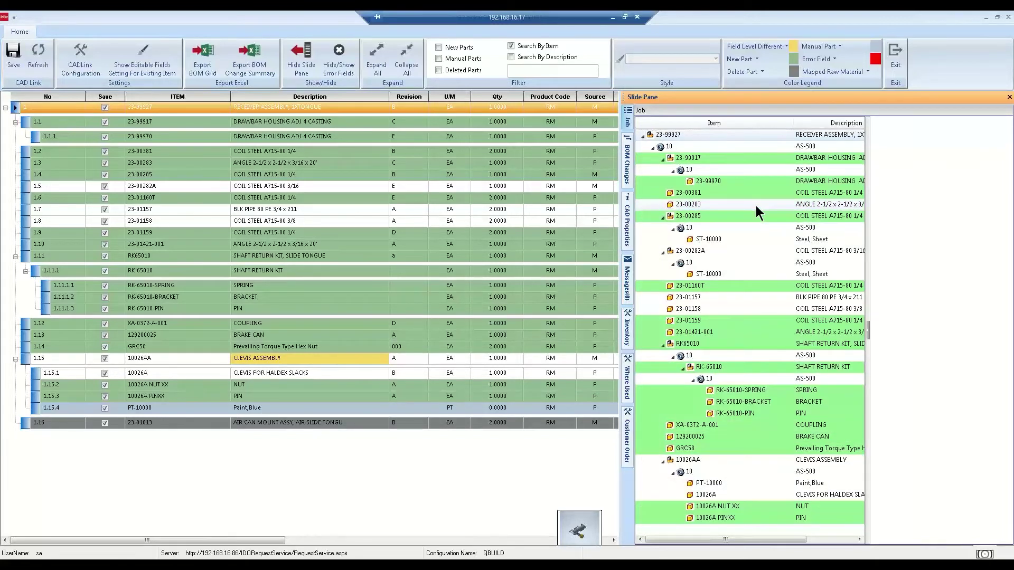
Add routing operation 20 to job 23-99927, move BRAKE CAN 129200025 under it, and select it.
right_click(674, 133)
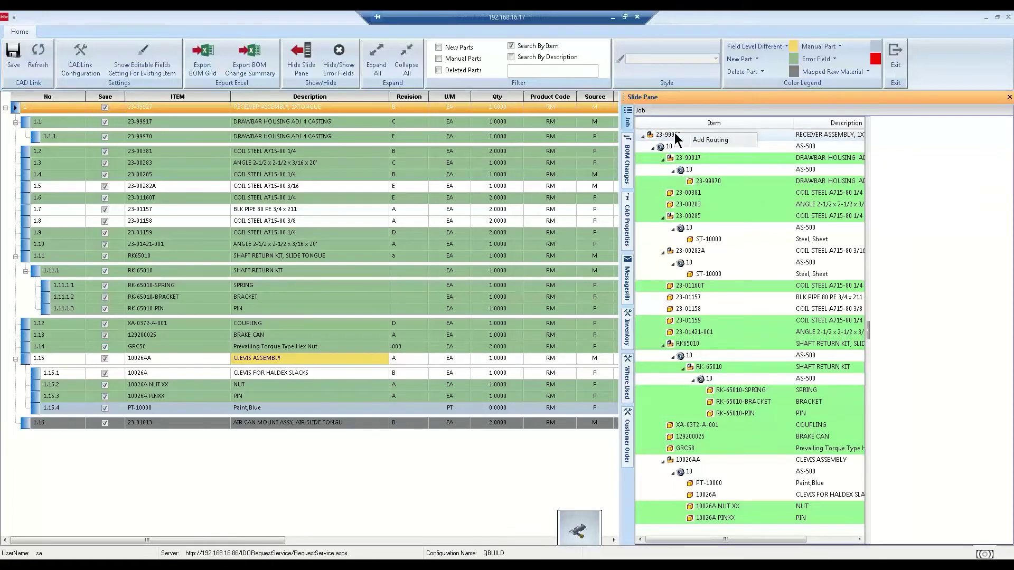
click(701, 141)
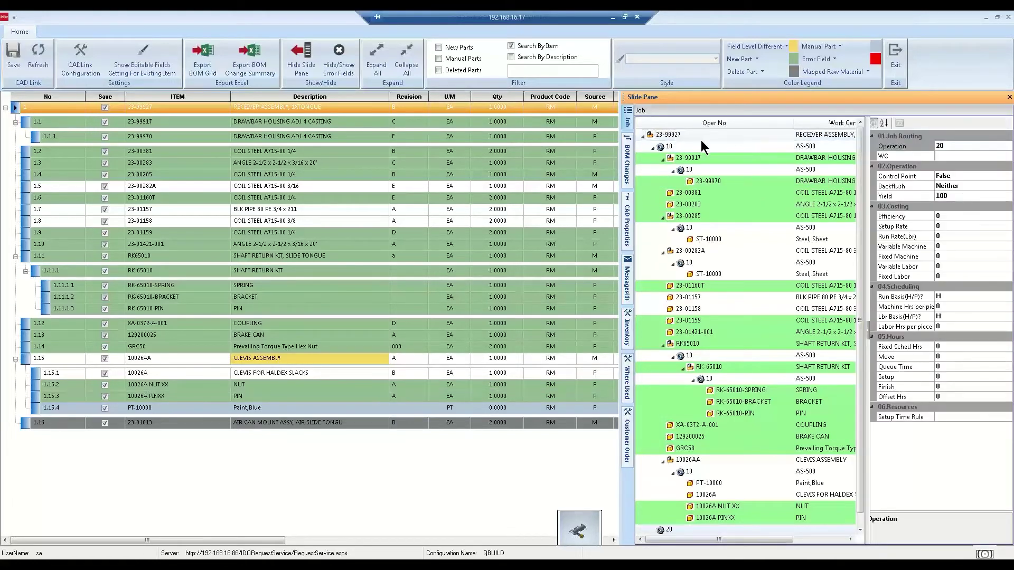
scroll(793, 317, down, 1)
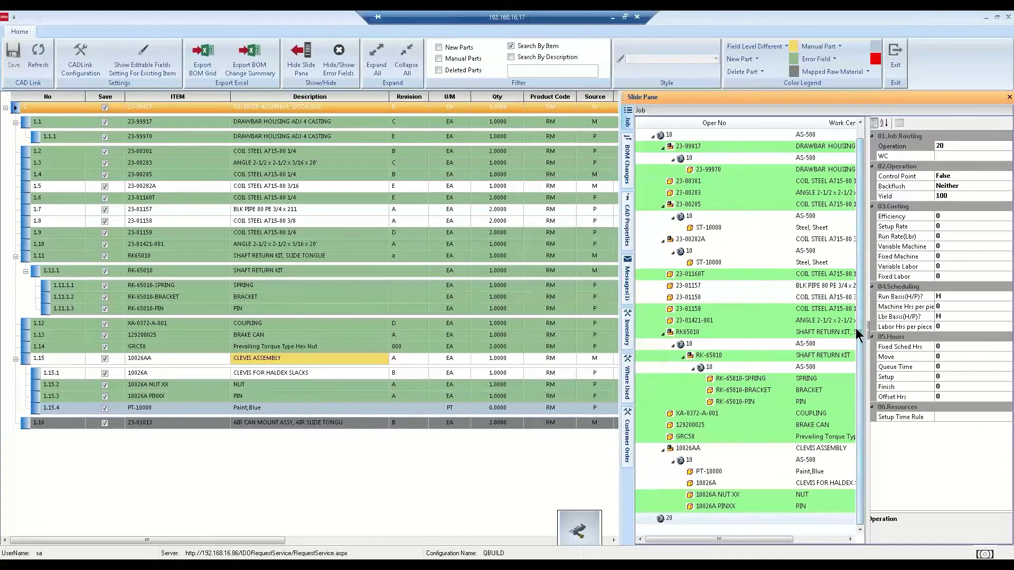
click(710, 424)
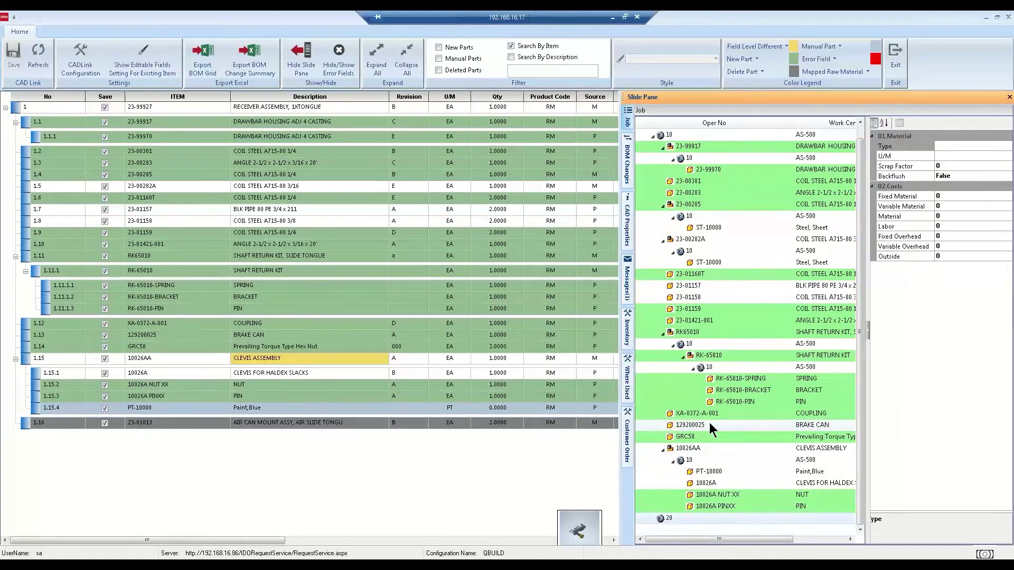
click(711, 436)
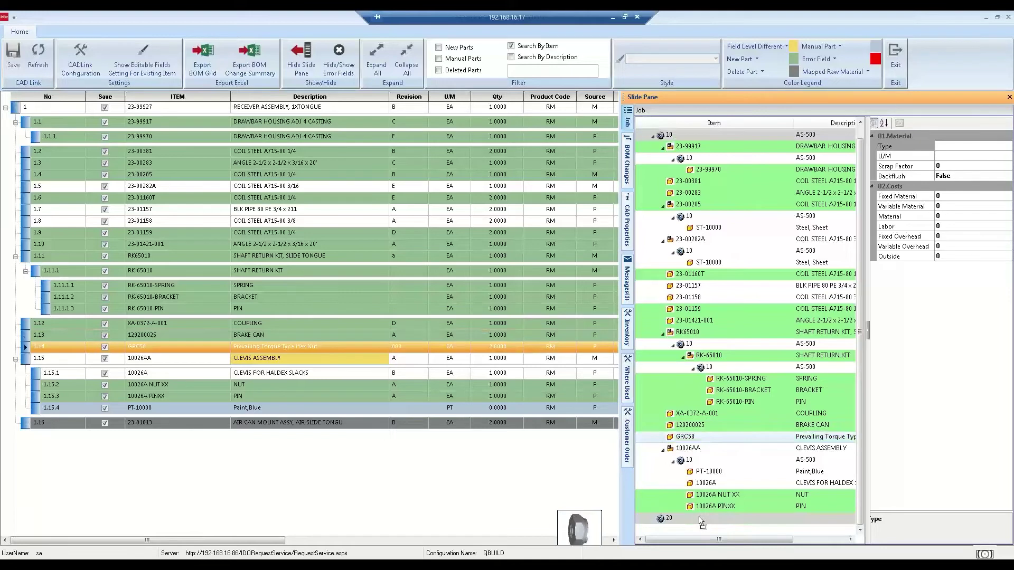
click(699, 520)
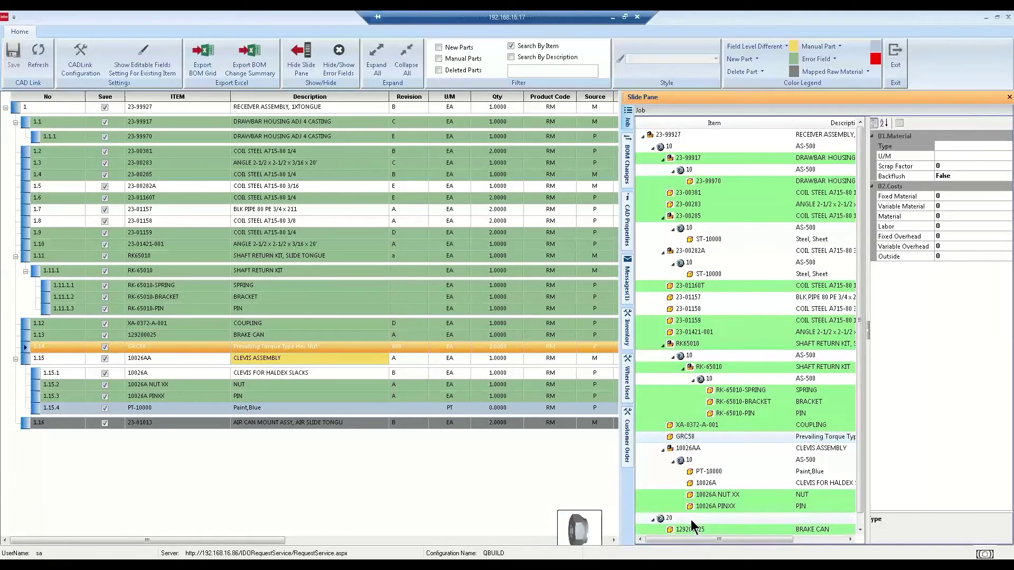
click(691, 520)
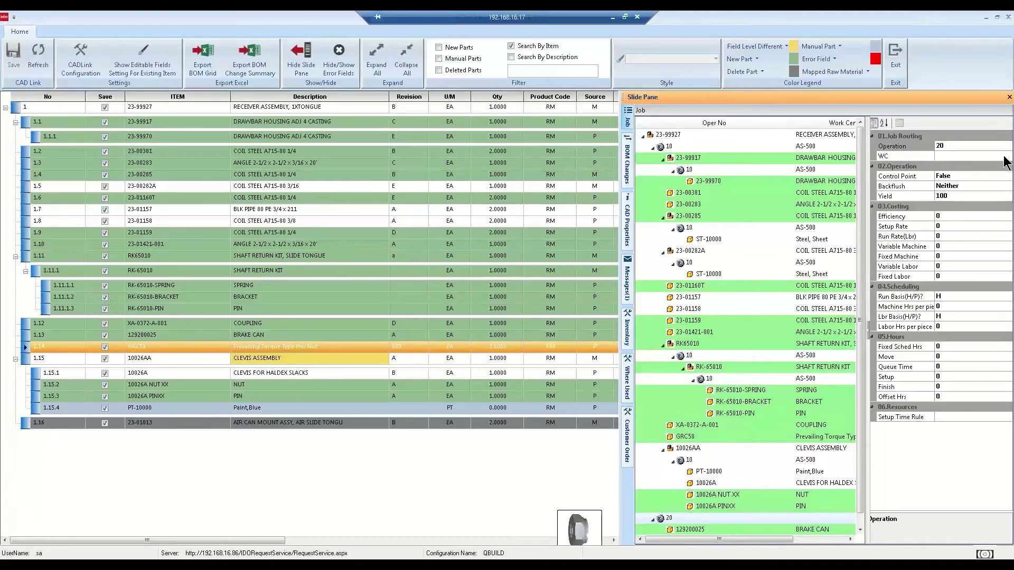
Set operation 20's work center to Cut-10, replacing an initial DRY-10 pick.
click(1006, 157)
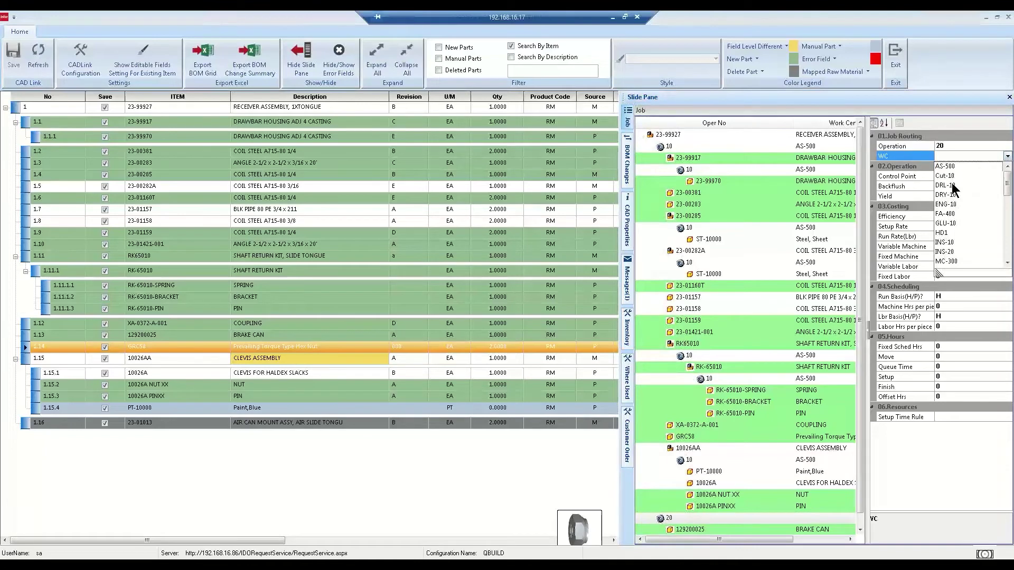
click(950, 196)
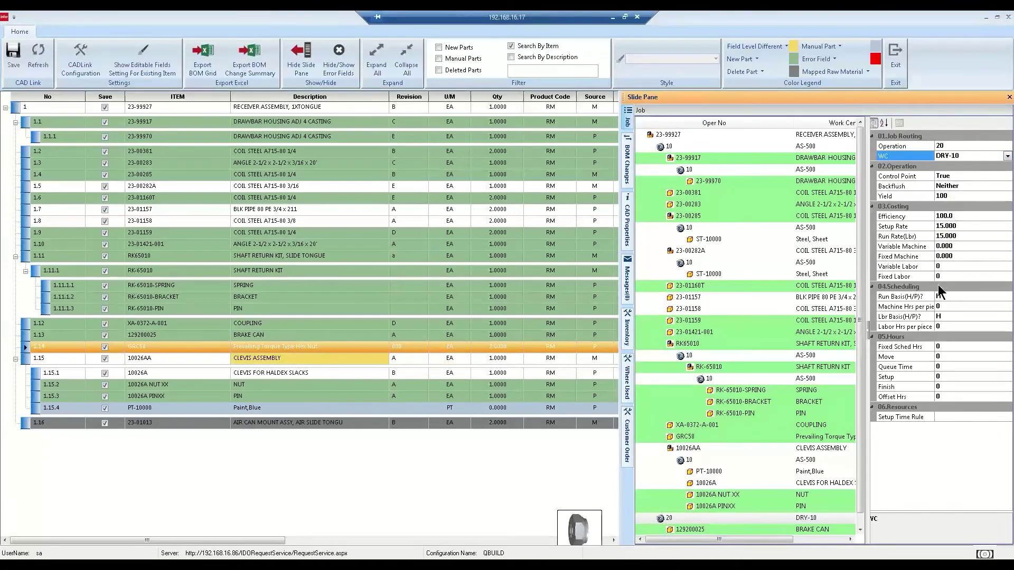
click(1008, 155)
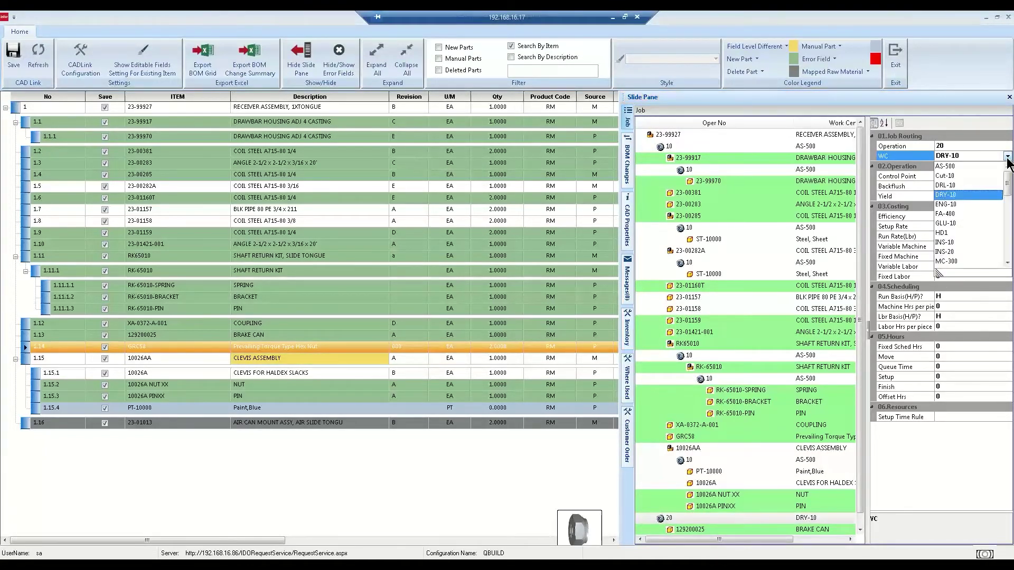
click(959, 175)
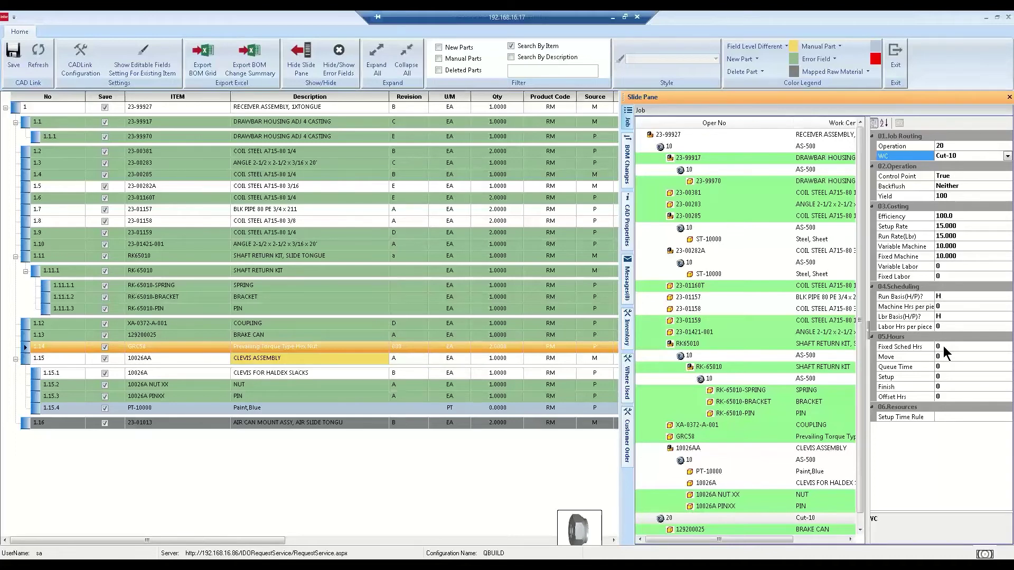
Review the BOM Changes comparison, then view hex nut GRC58's CAD properties.
click(629, 167)
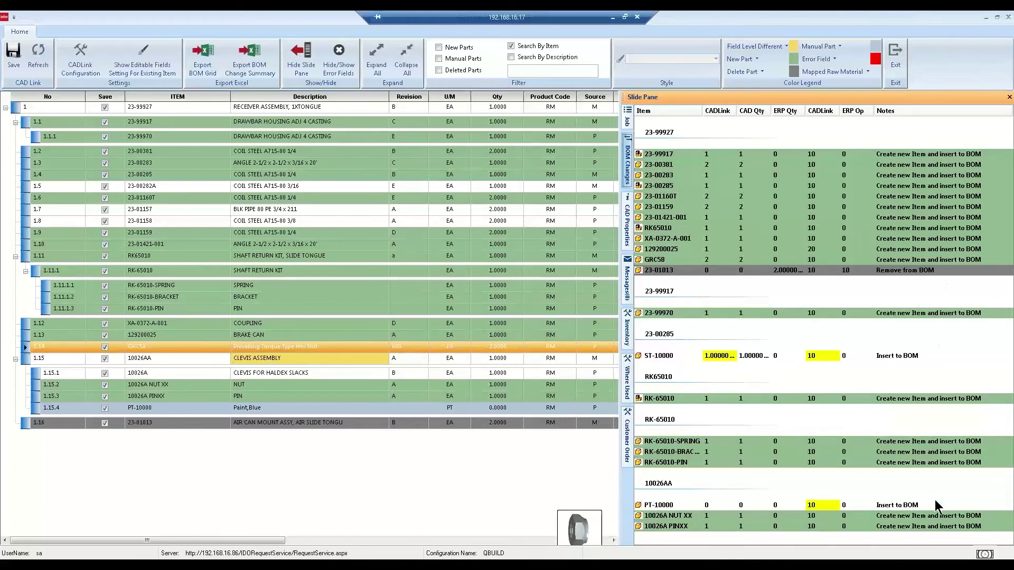
click(629, 226)
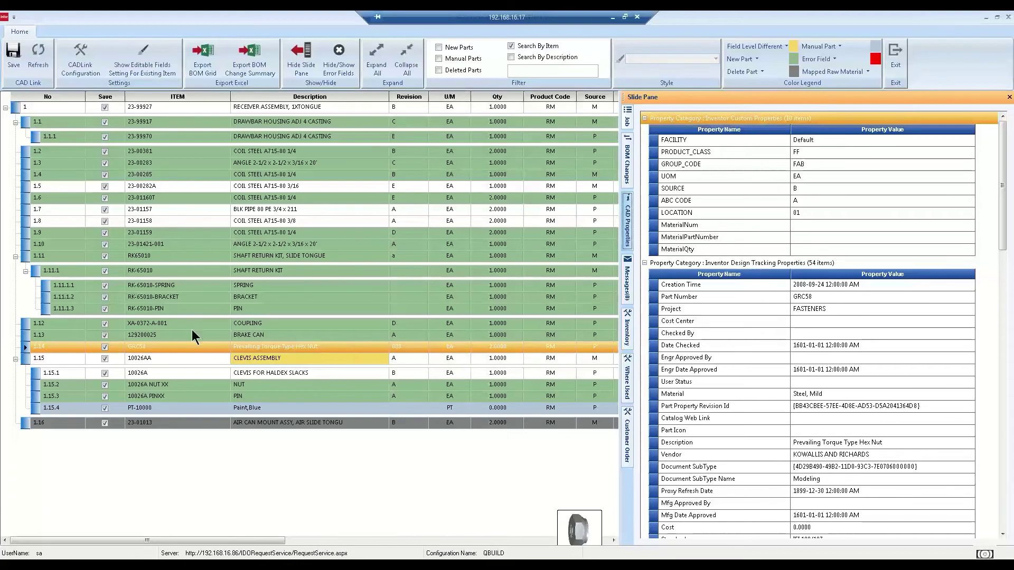
View the CAD properties of BRAKE CAN, part 23-01159, and BLK PIPE 23-01157.
click(24, 333)
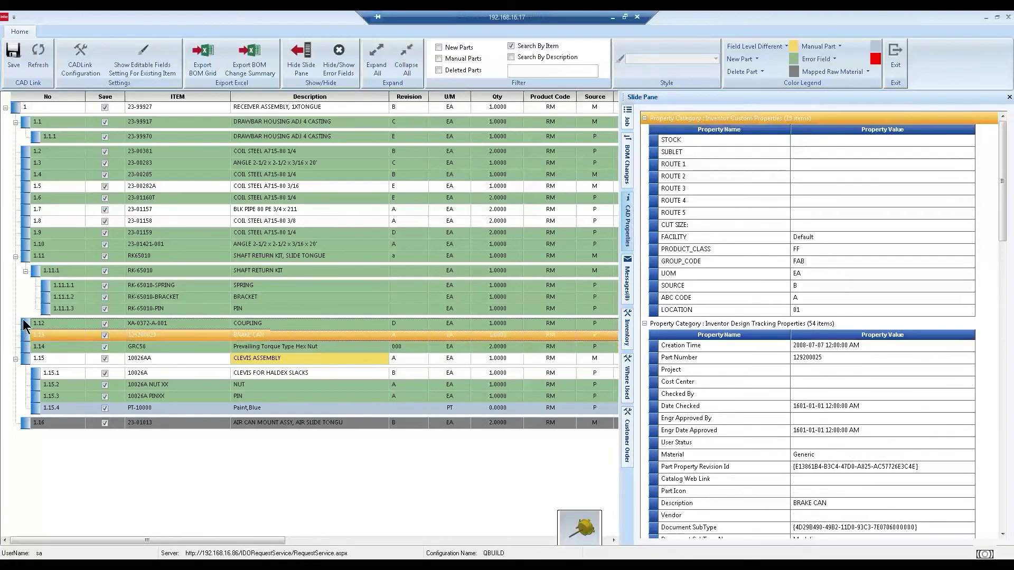
click(26, 232)
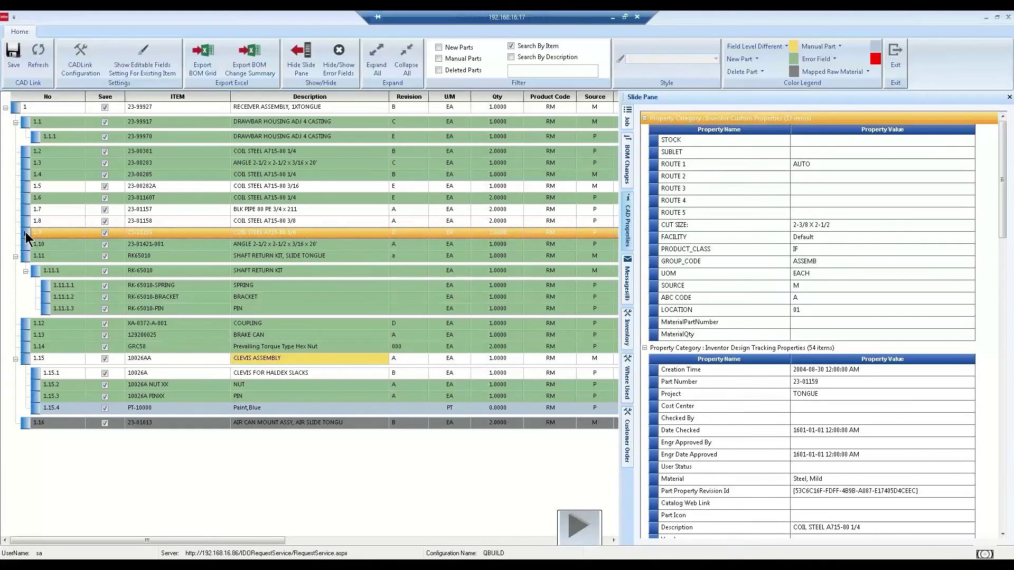
click(27, 208)
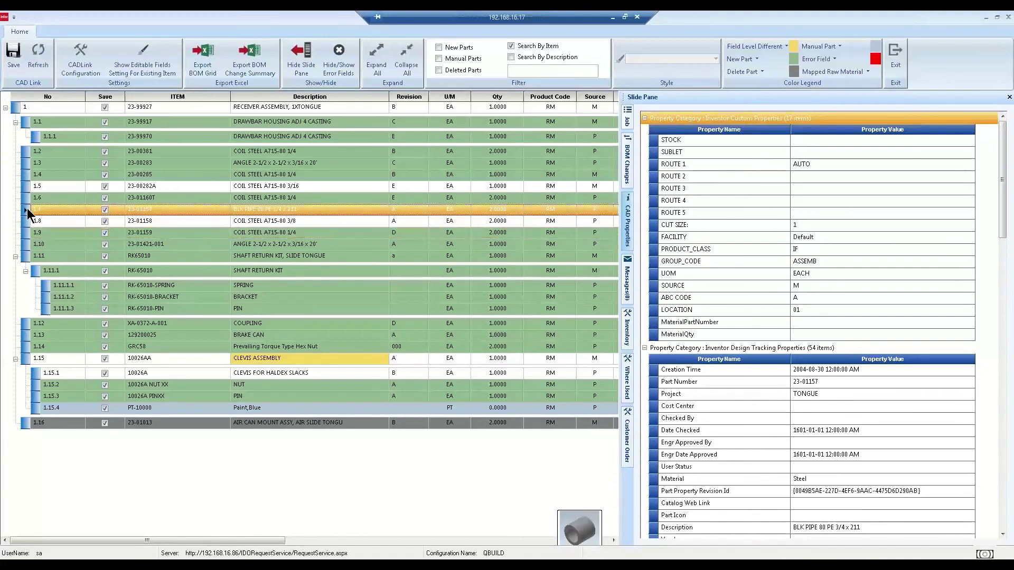
Review the Messages pane, then return to the job routing showing operation 20 at Cut-10.
click(629, 283)
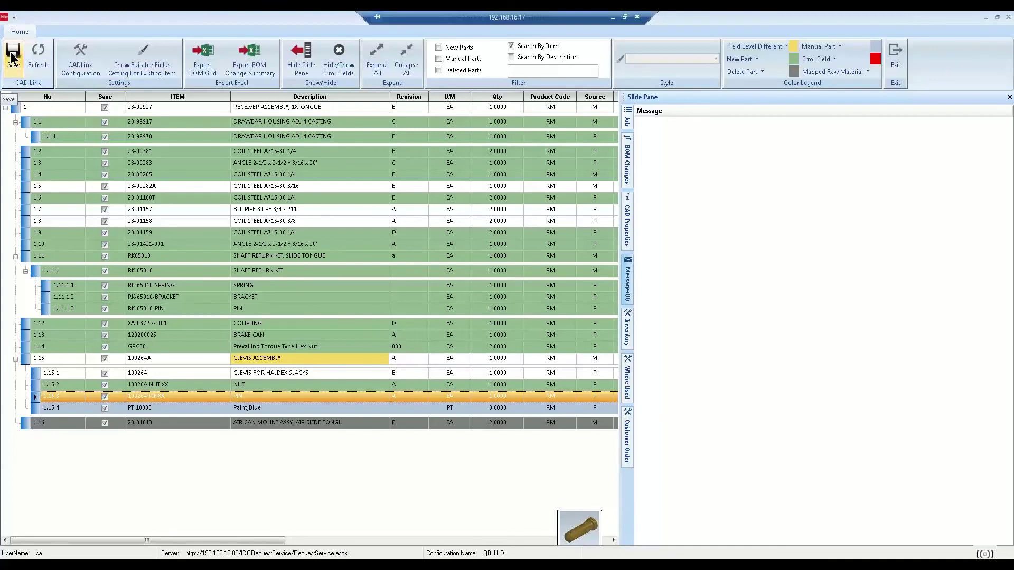
click(630, 115)
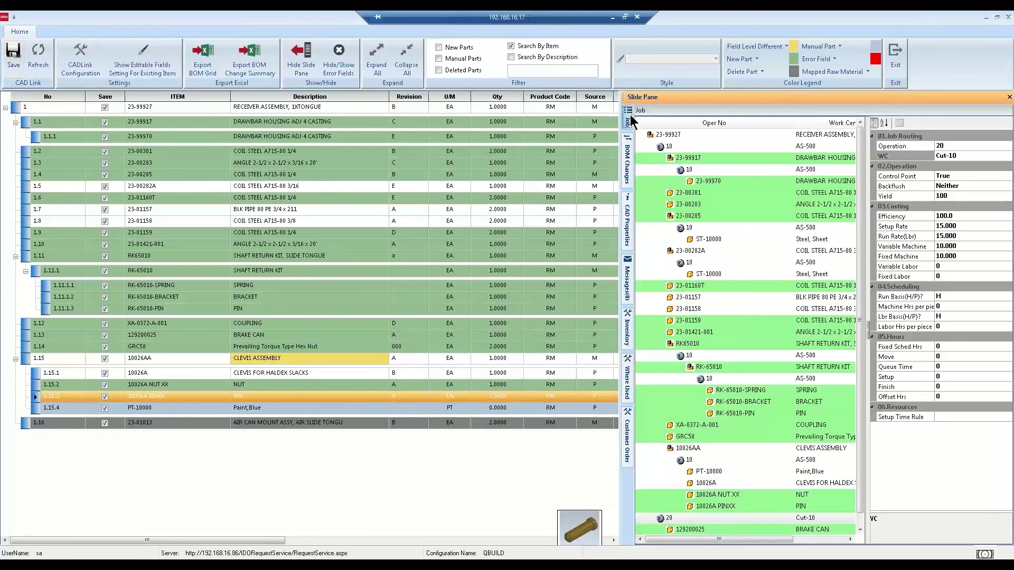